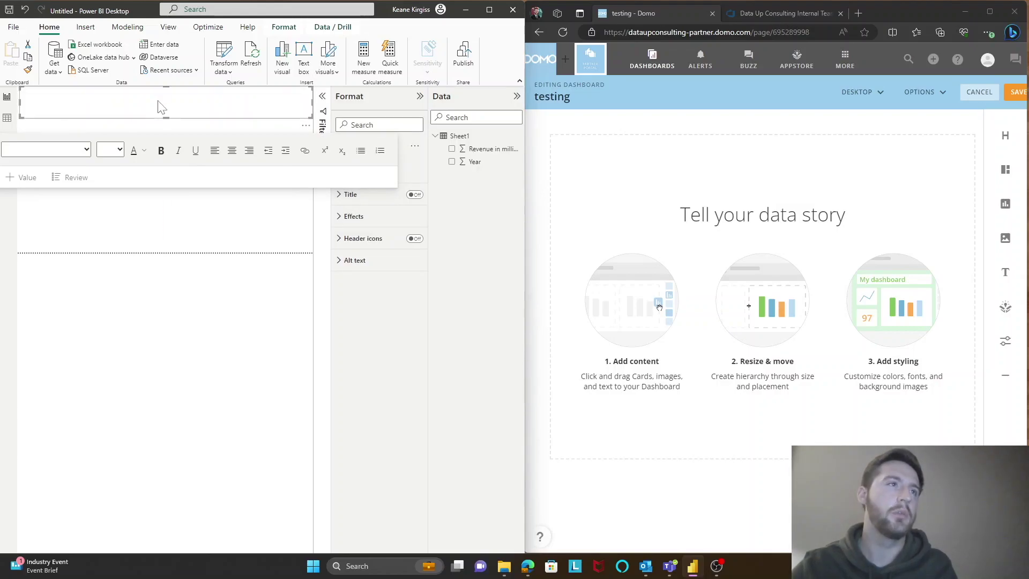
- Centre the text in the page's title text box and enter "Nike Revenue" as the report title
{"action": "left_click", "coordinate": [231, 150]}
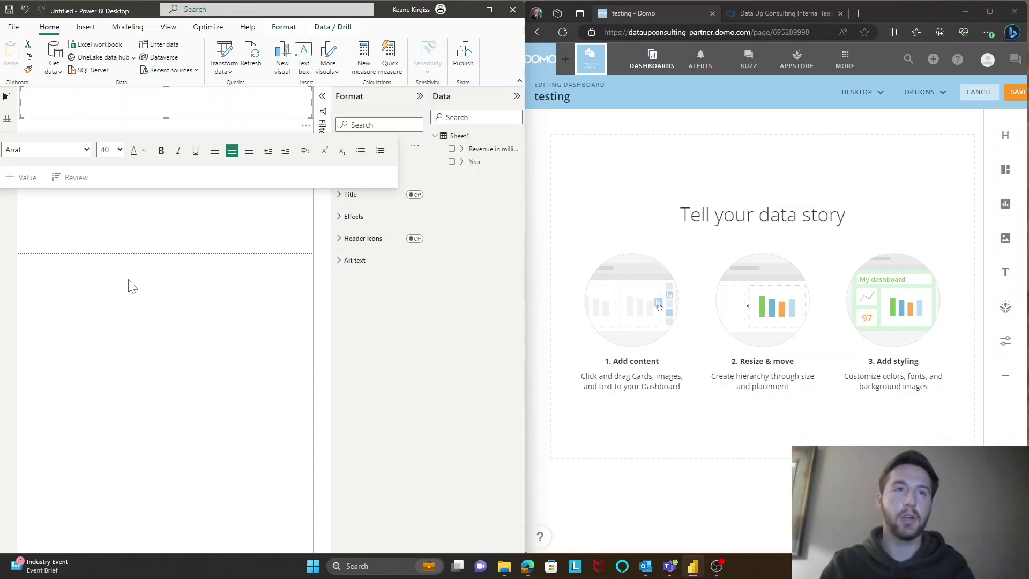
{"action": "type", "text": "Nike Revenue"}
{"action": "left_click", "coordinate": [150, 229]}
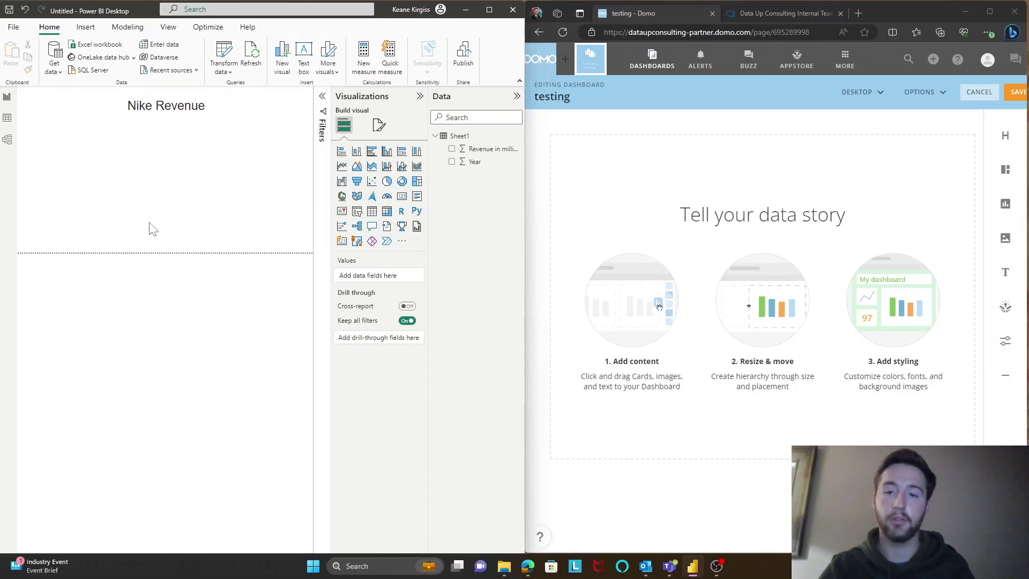
- Add a clustered column chart of Revenue in millions and Year, narrow it, and place it enlarged at the page's lower left
{"action": "left_click", "coordinate": [452, 149]}
{"action": "left_click", "coordinate": [452, 161]}
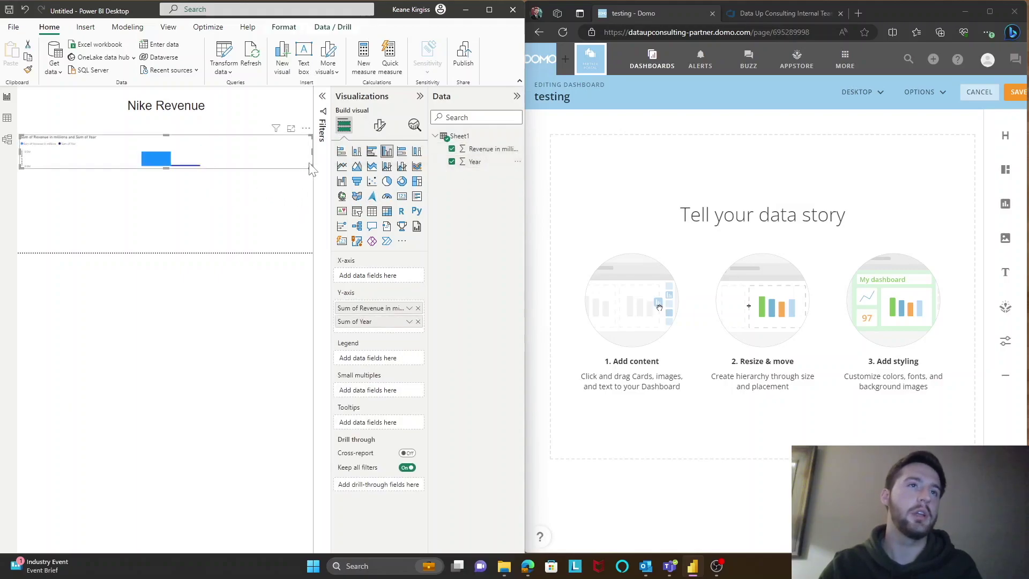
{"action": "left_click_drag", "start_coordinate": [312, 154], "coordinate": [128, 156]}
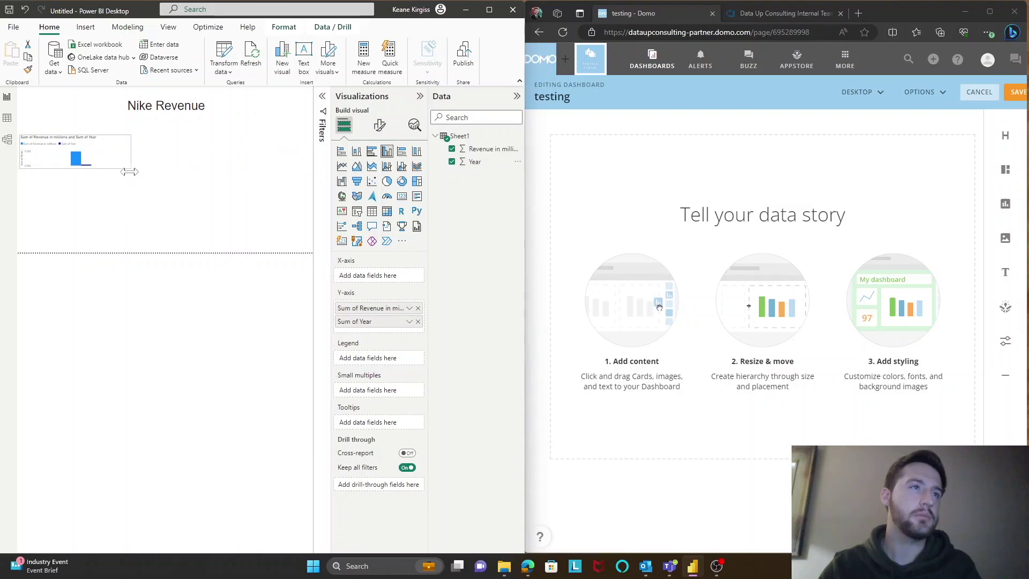
{"action": "double_click", "coordinate": [137, 160]}
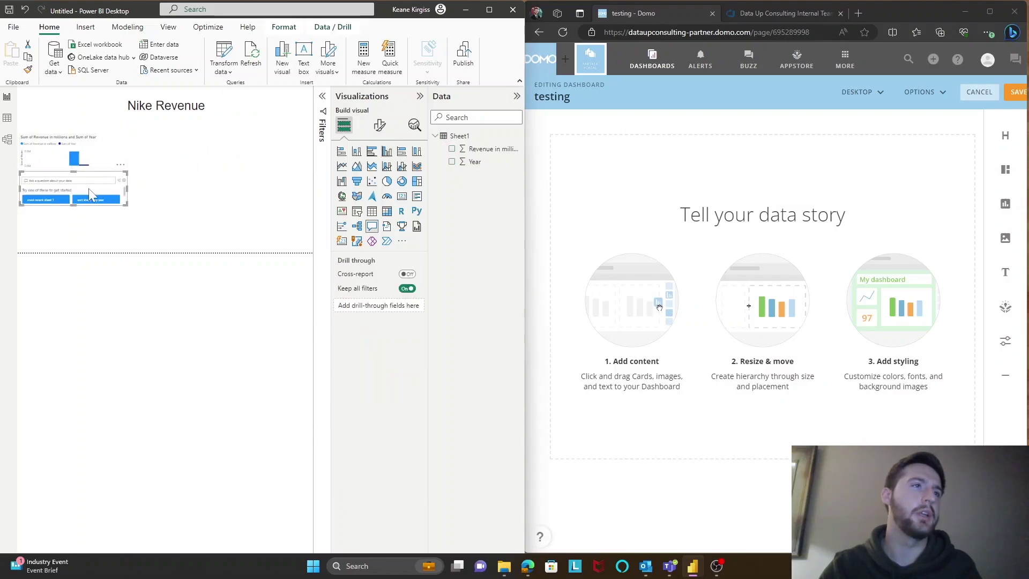
{"action": "key", "text": "Delete"}
{"action": "left_click_drag", "start_coordinate": [97, 150], "coordinate": [74, 179]}
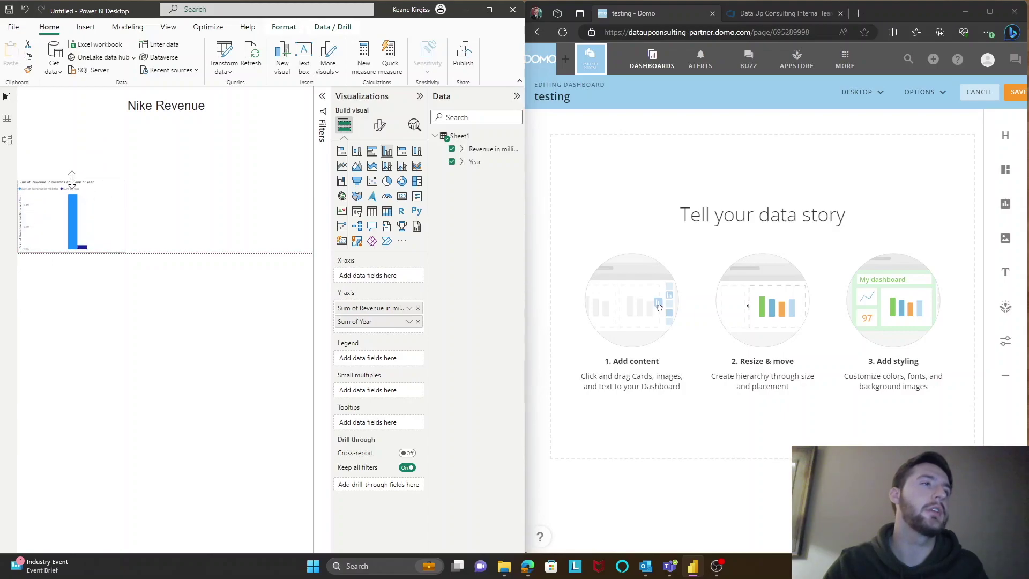
- Add a card visual showing the sum of Year below the title and narrow it to about a third of the page width
{"action": "left_click", "coordinate": [186, 206]}
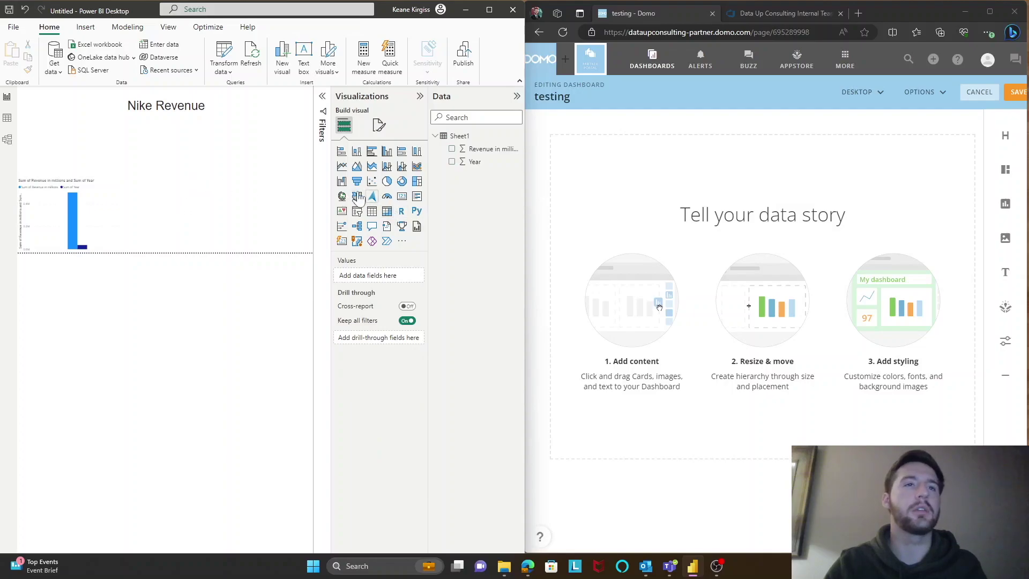
{"action": "left_click", "coordinate": [451, 161]}
{"action": "left_click", "coordinate": [402, 196]}
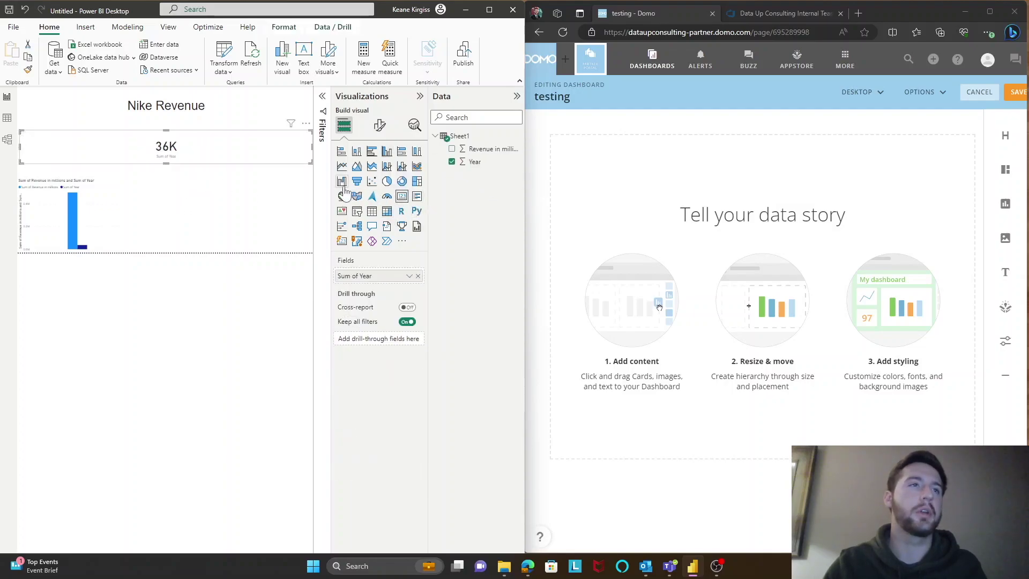
{"action": "left_click_drag", "start_coordinate": [313, 152], "coordinate": [113, 153]}
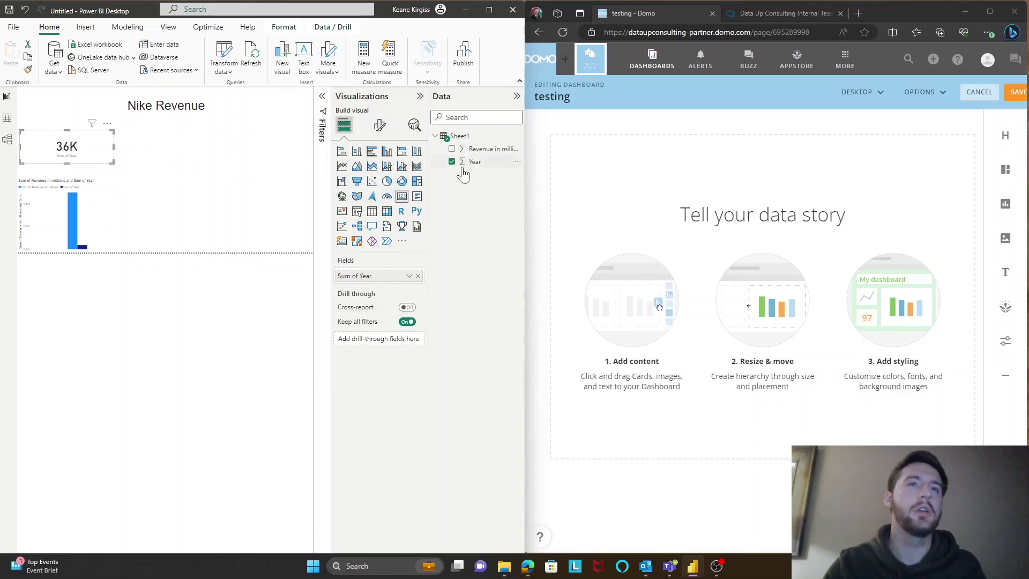
- Add a card visual for the sum of Revenue in millions beside the Year card and widen the Year card to half the page
{"action": "left_click", "coordinate": [260, 169]}
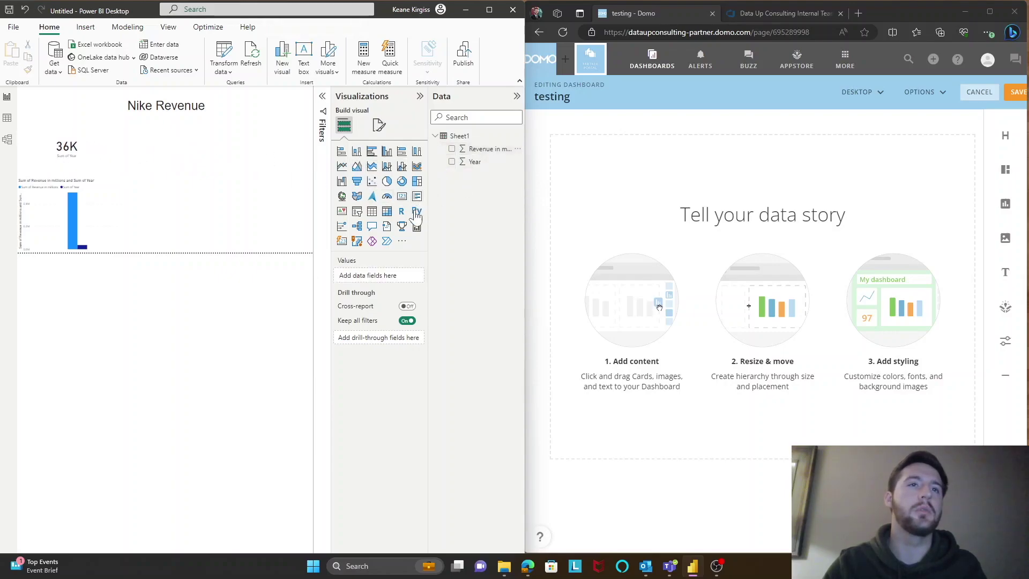
{"action": "left_click", "coordinate": [402, 201]}
{"action": "left_click", "coordinate": [452, 149]}
{"action": "left_click_drag", "start_coordinate": [113, 153], "coordinate": [169, 153]}
{"action": "left_click", "coordinate": [191, 151]}
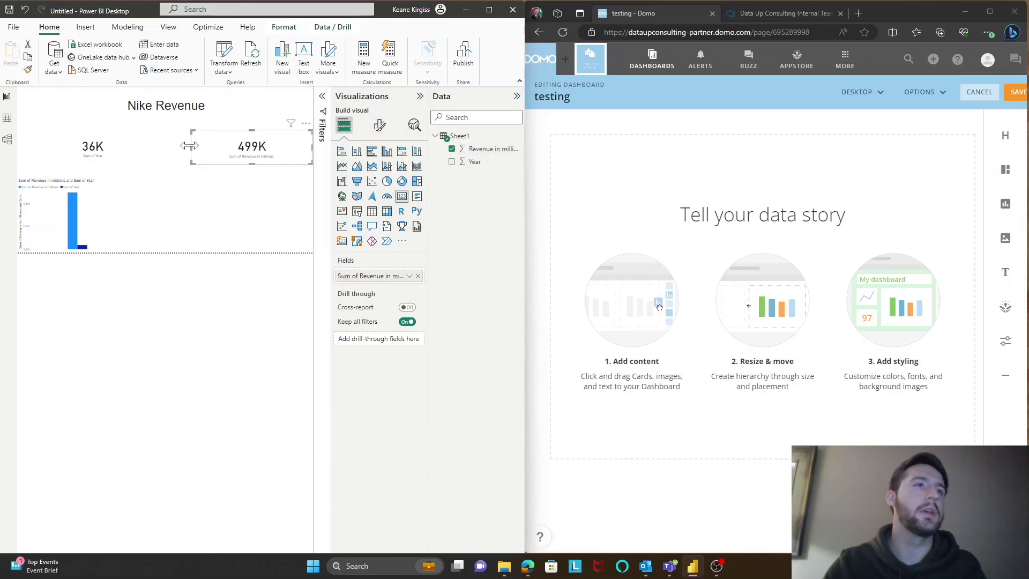
- Widen the column chart to half the page and place a copy beside it, converted to a pie chart
{"action": "left_click", "coordinate": [124, 221]}
{"action": "left_click_drag", "start_coordinate": [127, 215], "coordinate": [172, 215]}
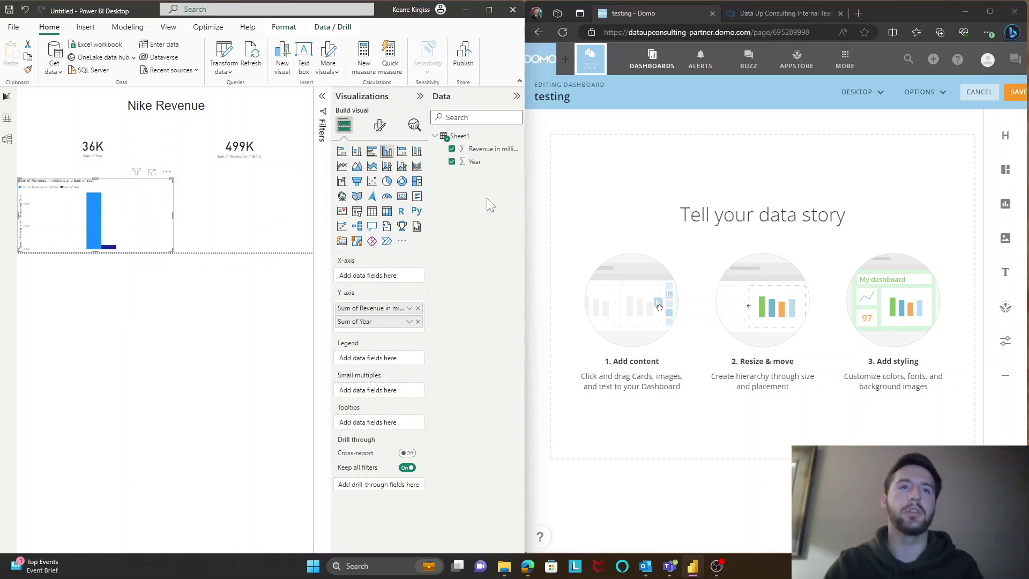
{"action": "key", "text": "ctrl+v"}
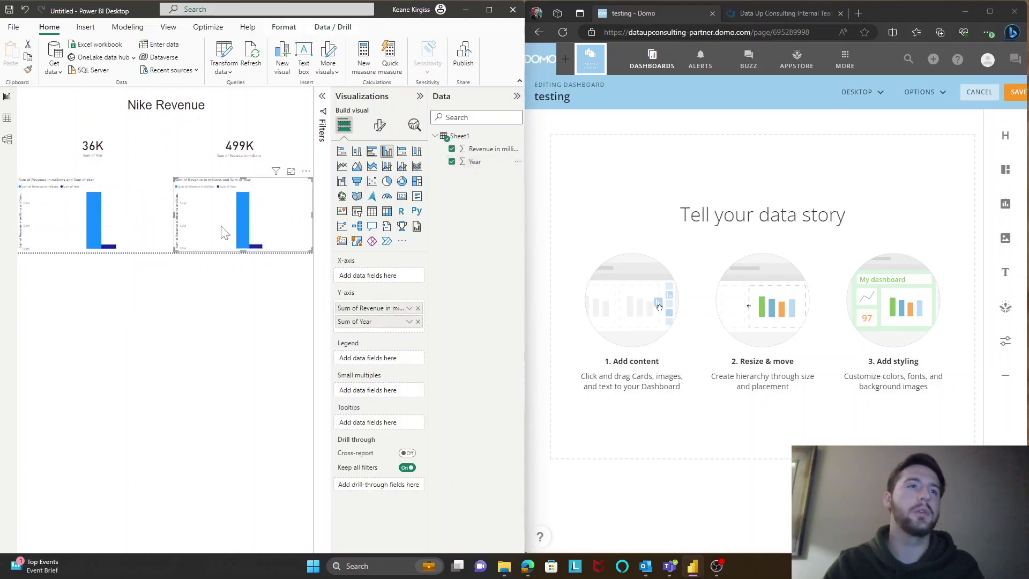
{"action": "left_click", "coordinate": [387, 182]}
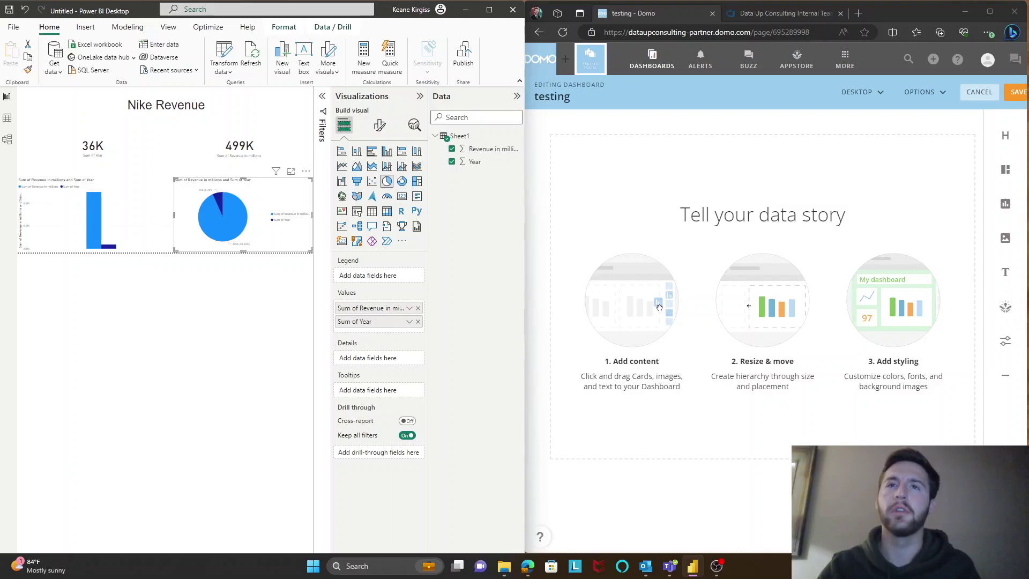
- Switch to Domo and apply the Banner layout with one large tile beside two stacked tiles to the testing dashboard
{"action": "left_click", "coordinate": [825, 466]}
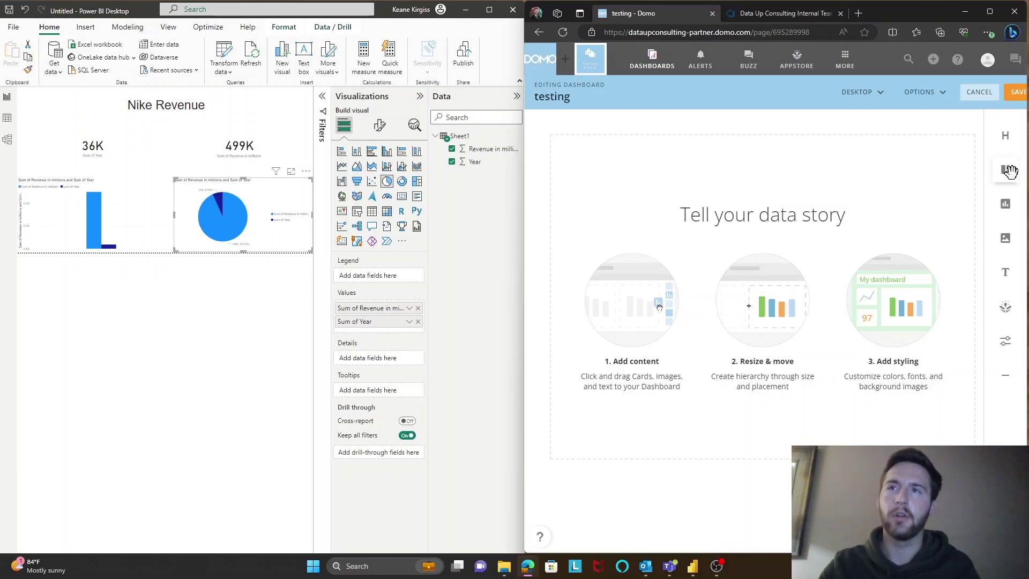
{"action": "left_click_drag", "start_coordinate": [1010, 171], "coordinate": [818, 245]}
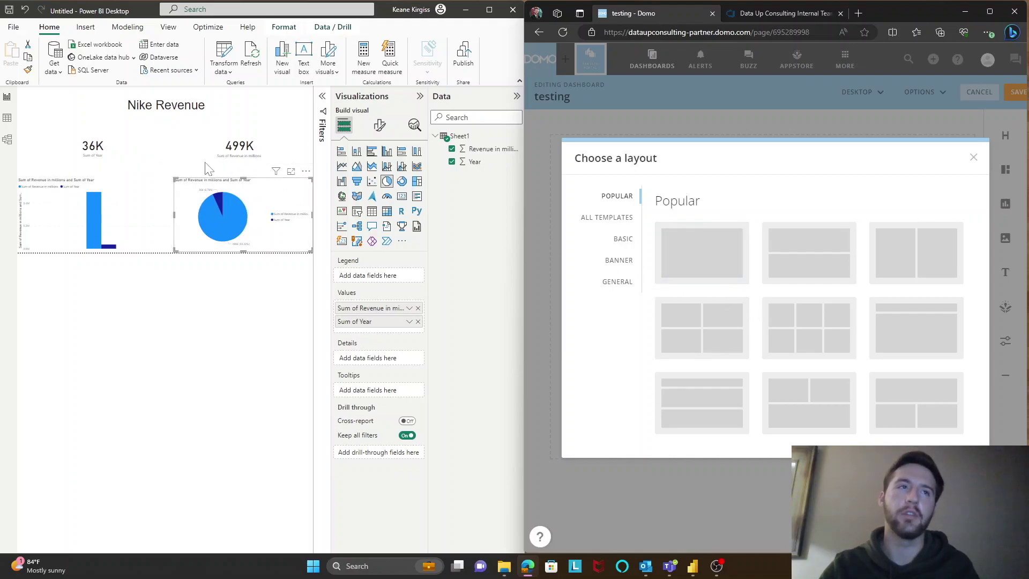
{"action": "left_click", "coordinate": [619, 260]}
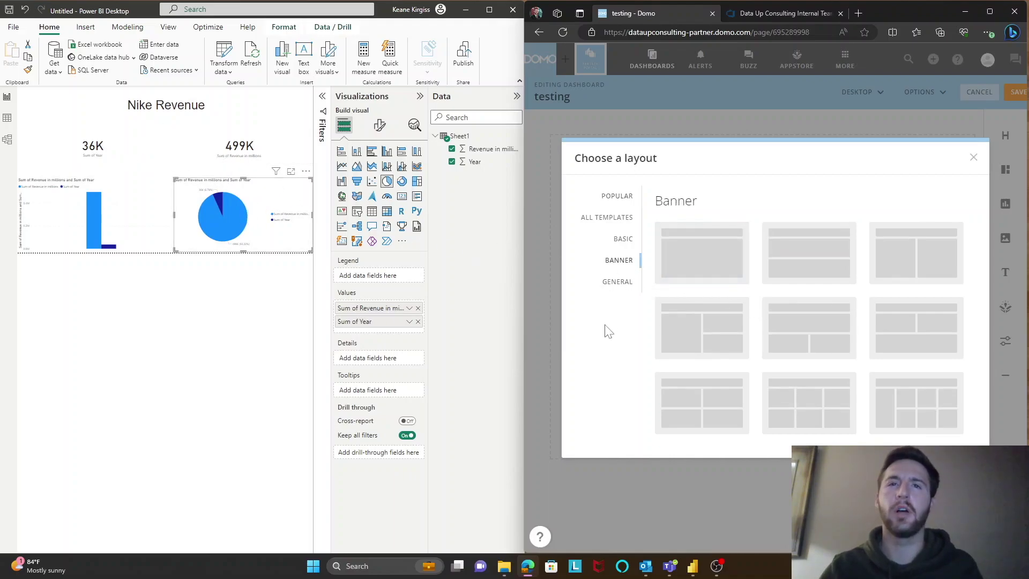
{"action": "mouse_move", "coordinate": [745, 335]}
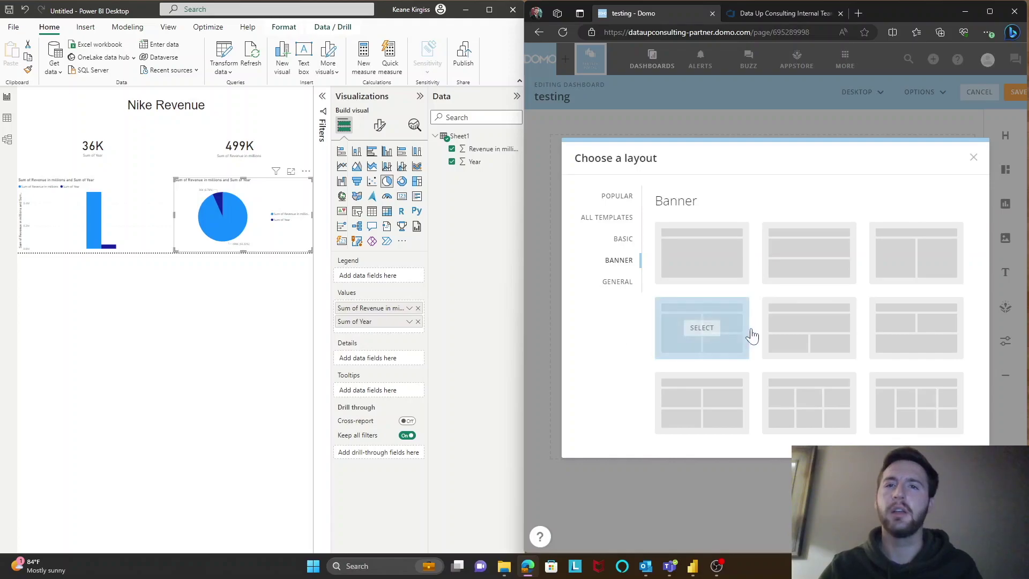
{"action": "left_click", "coordinate": [702, 328]}
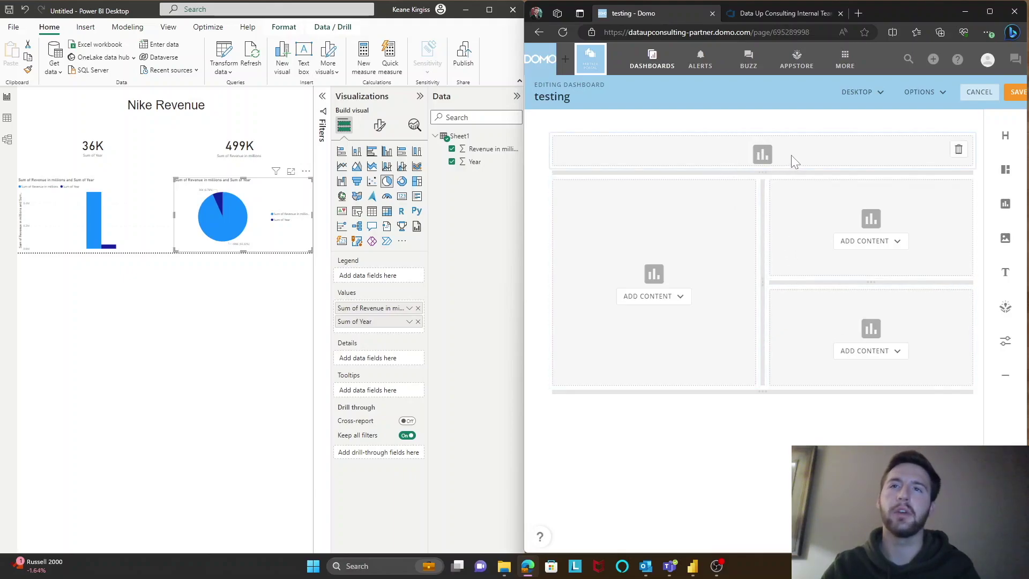
- Make the dashboard's banner tile taller and fill it with the text "Nike Revenue" in the Header style
{"action": "left_click", "coordinate": [759, 176]}
{"action": "left_click", "coordinate": [738, 275]}
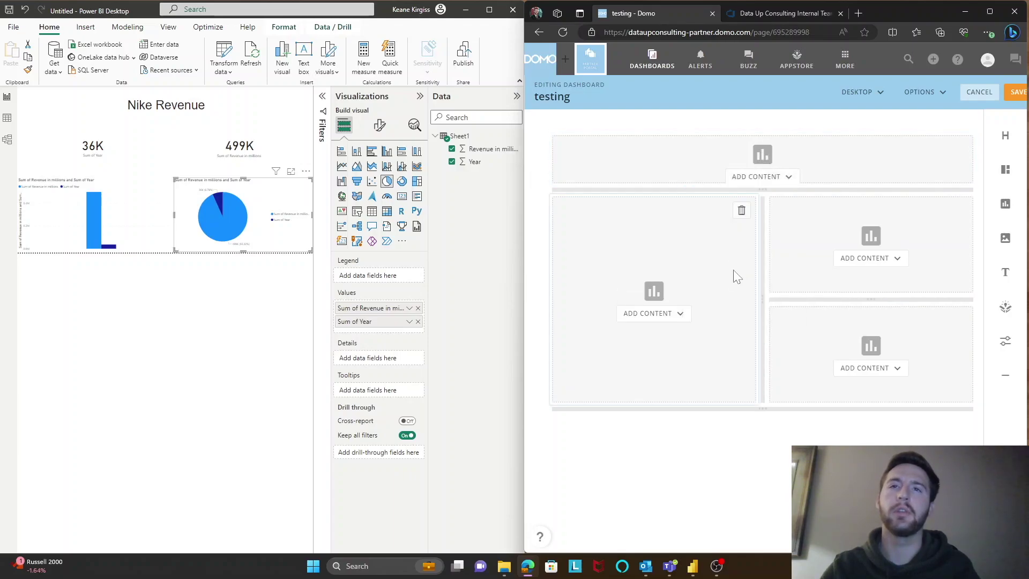
{"action": "left_click", "coordinate": [782, 109]}
{"action": "left_click", "coordinate": [787, 142]}
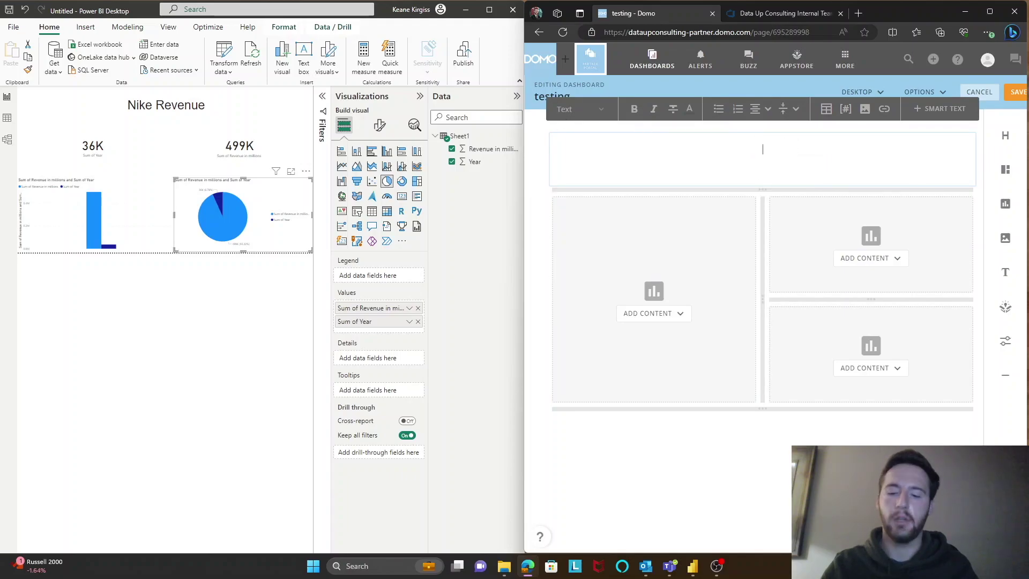
{"action": "type", "text": "Nike Revenue"}
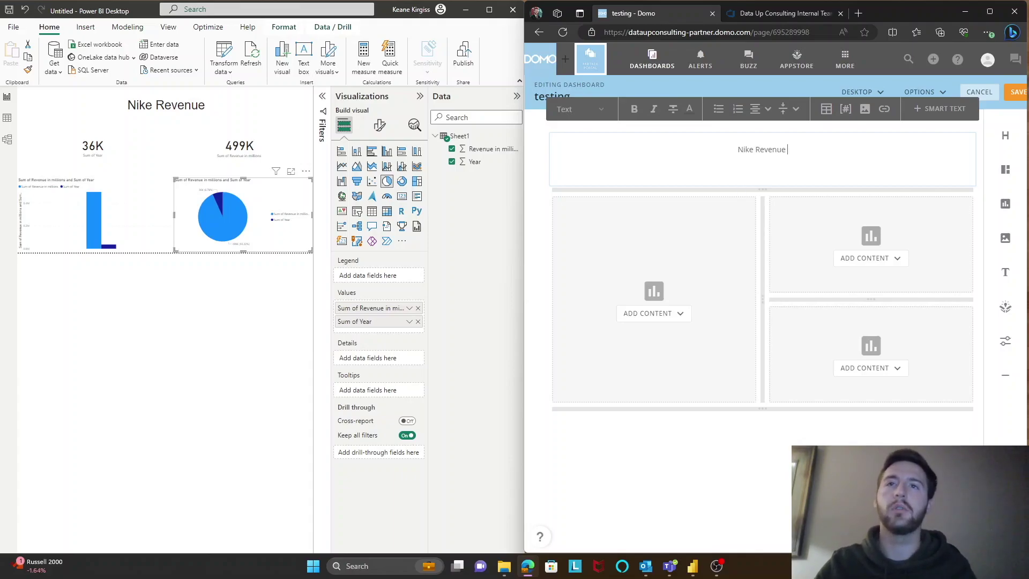
{"action": "key", "text": "Return"}
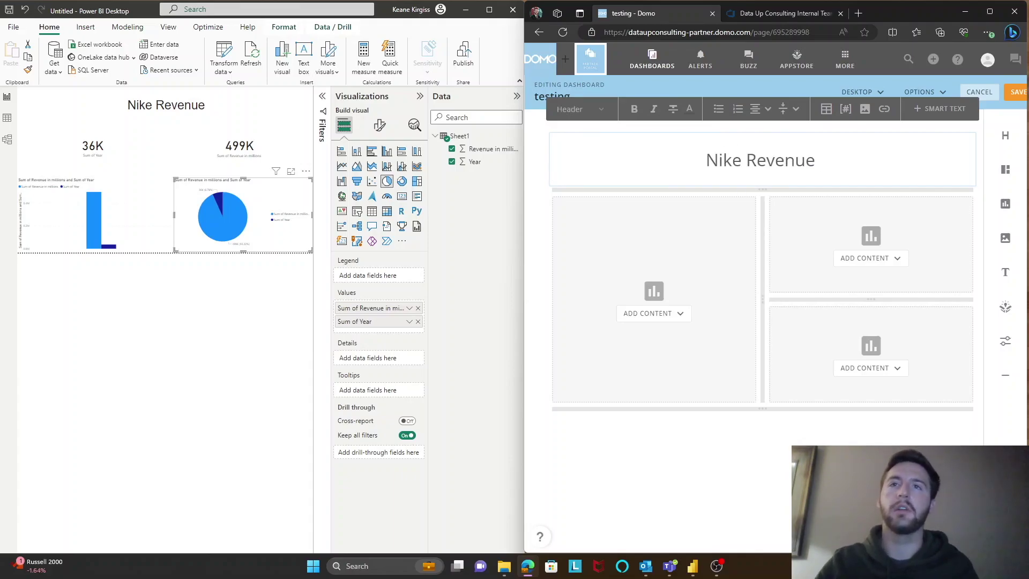
{"action": "left_click", "coordinate": [788, 447]}
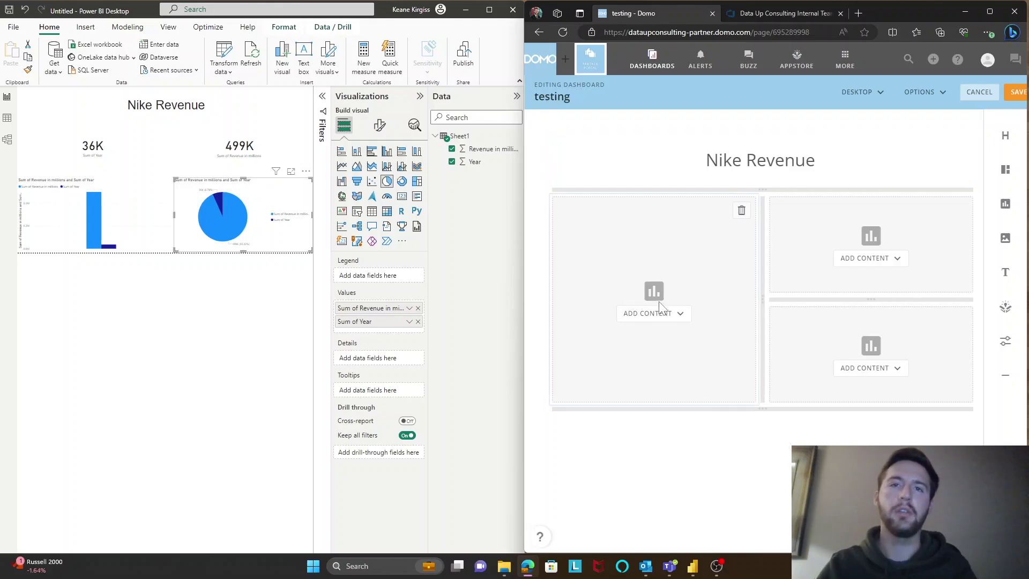
- Create a new visualization card in the large tile from the nike revenue.xlsx dataset, saving the dashboard changes
{"action": "left_click", "coordinate": [668, 314]}
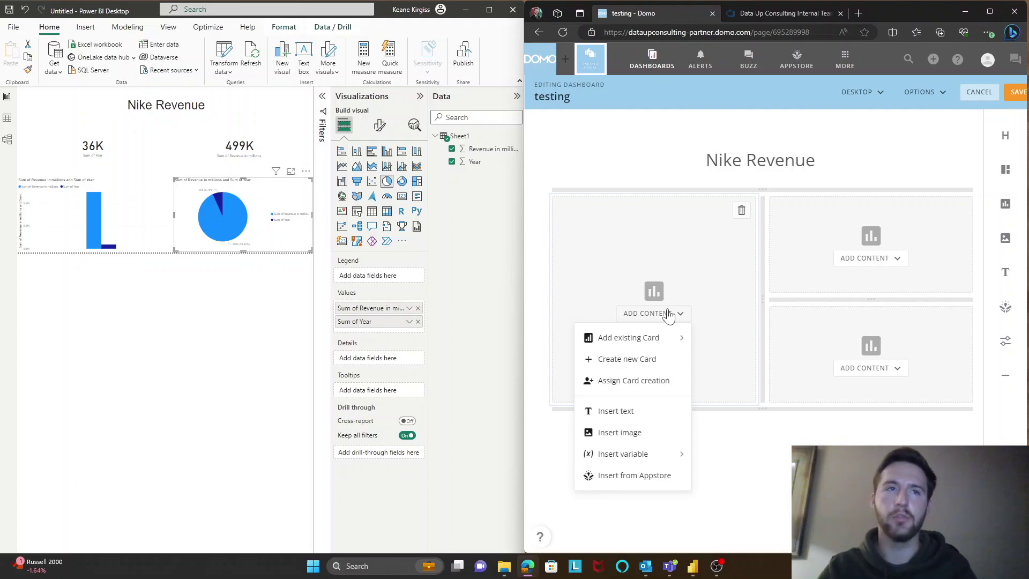
{"action": "left_click", "coordinate": [648, 358]}
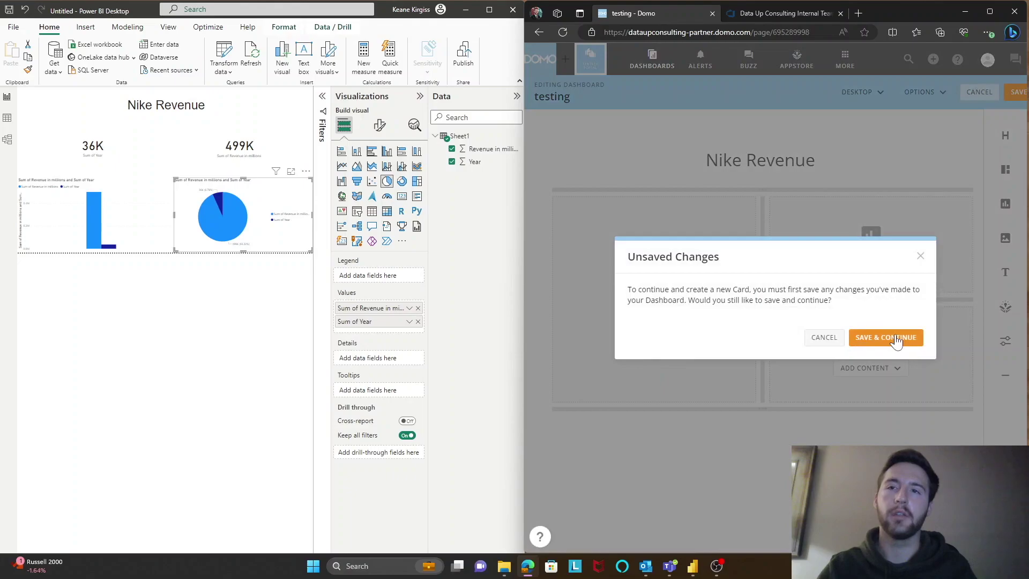
{"action": "left_click", "coordinate": [888, 338]}
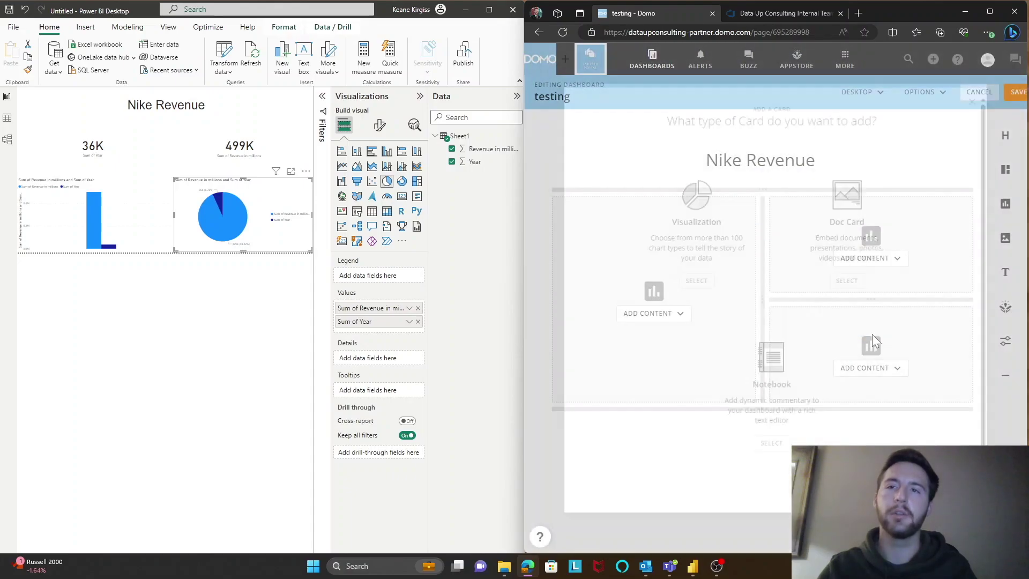
{"action": "left_click", "coordinate": [742, 300]}
{"action": "left_click", "coordinate": [691, 318]}
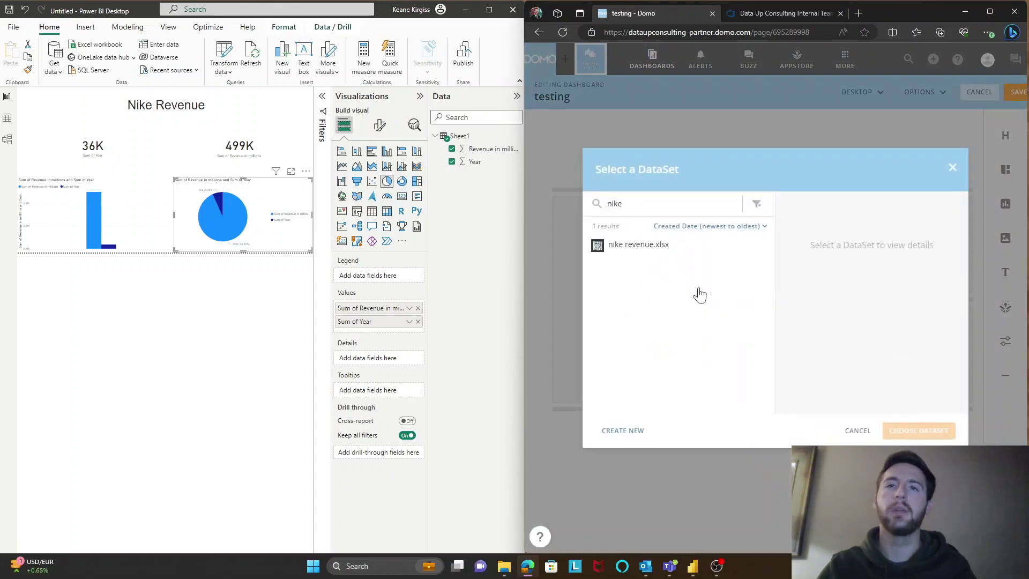
{"action": "left_click", "coordinate": [648, 258]}
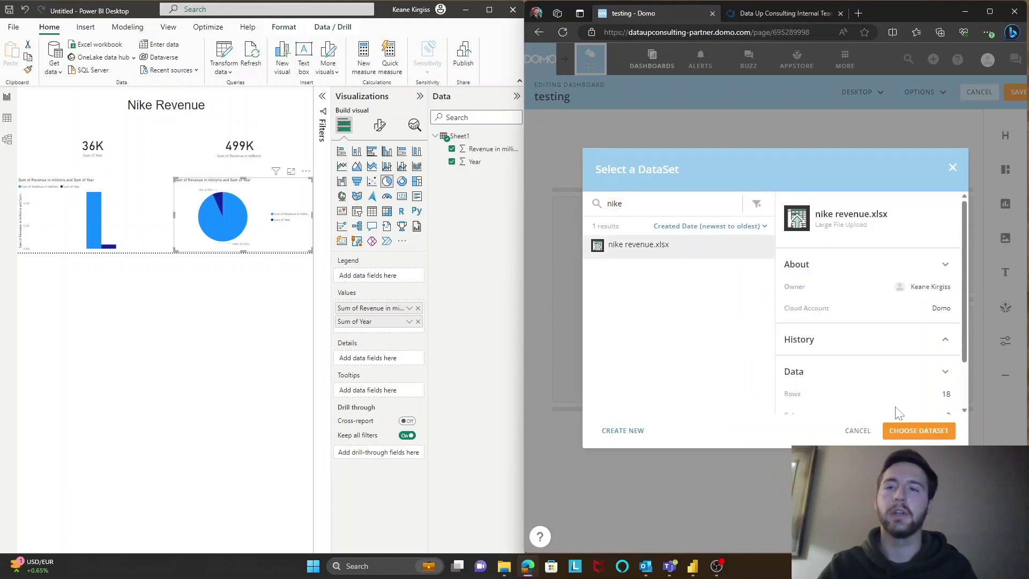
{"action": "left_click", "coordinate": [912, 432]}
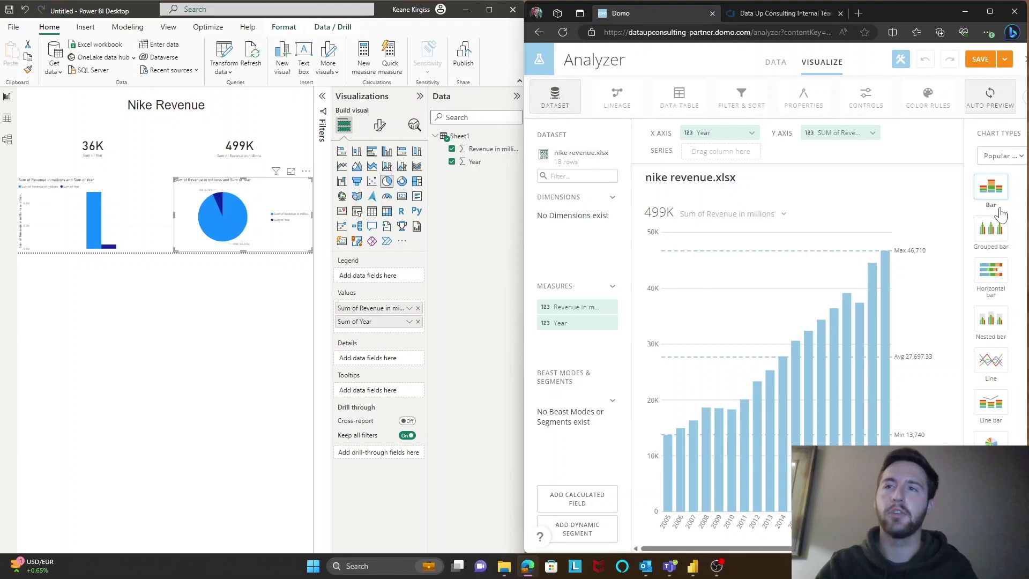
- Change the card's chart type to Pie and save the card to the dashboard
{"action": "scroll", "coordinate": [996, 229], "scroll_direction": "down", "scroll_amount": 3}
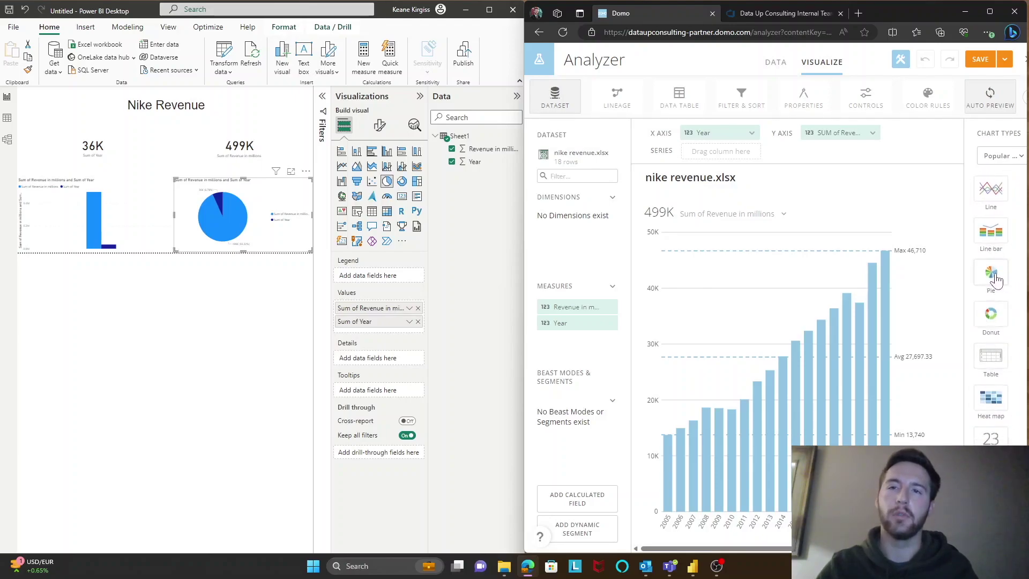
{"action": "scroll", "coordinate": [1014, 396], "scroll_direction": "down", "scroll_amount": 1}
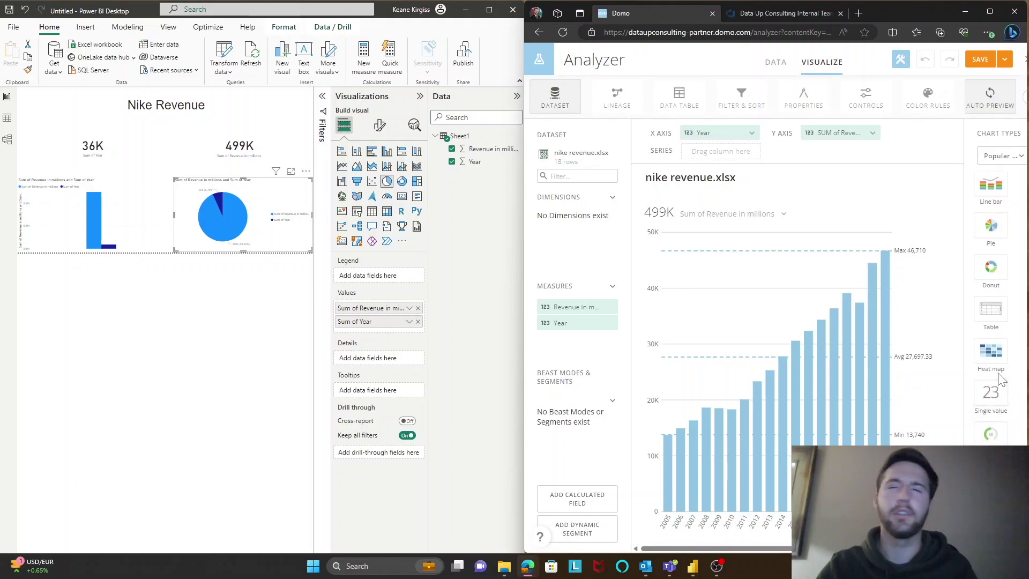
{"action": "left_click", "coordinate": [989, 245]}
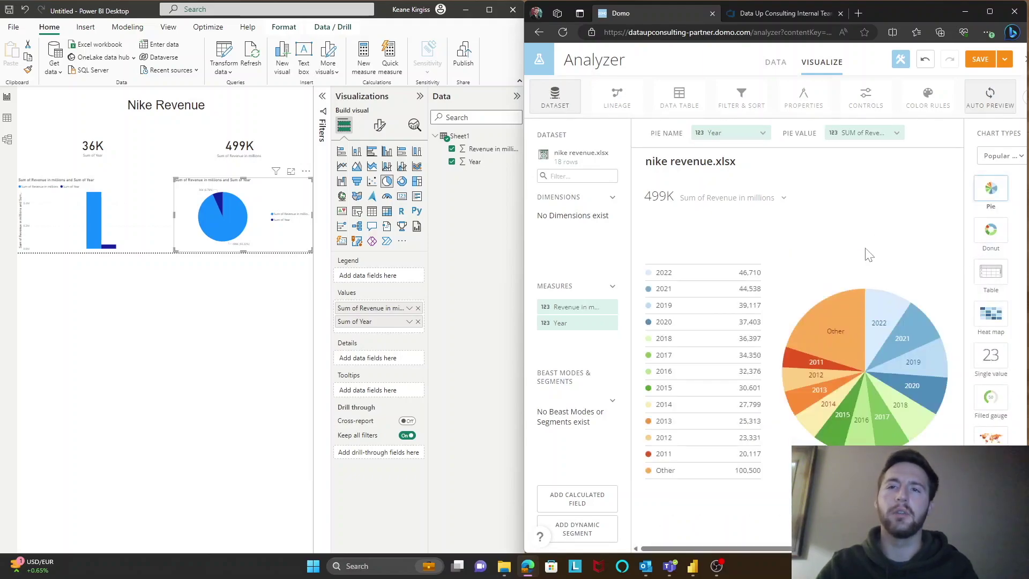
{"action": "left_click", "coordinate": [980, 59]}
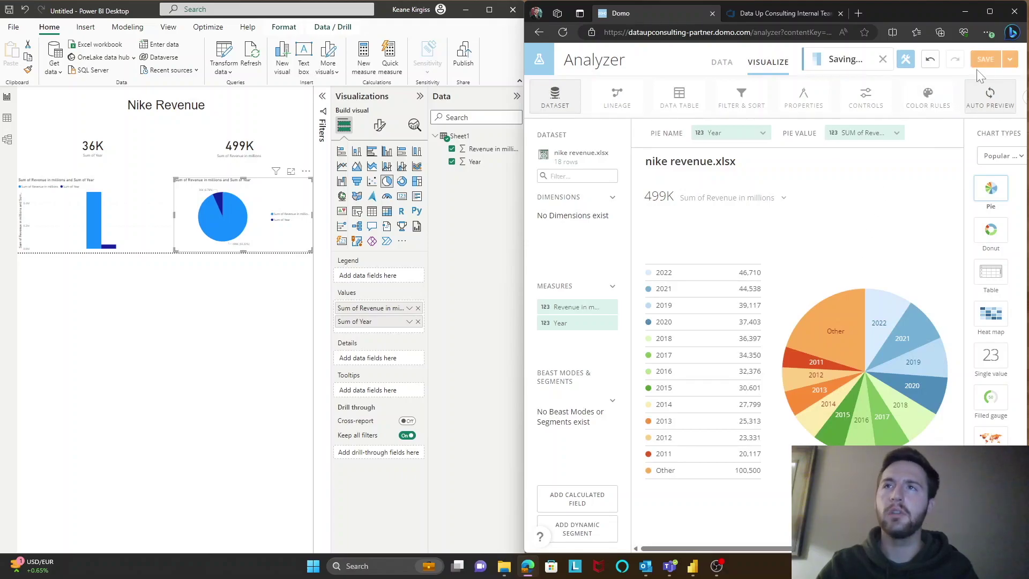
{"action": "left_click", "coordinate": [1024, 63]}
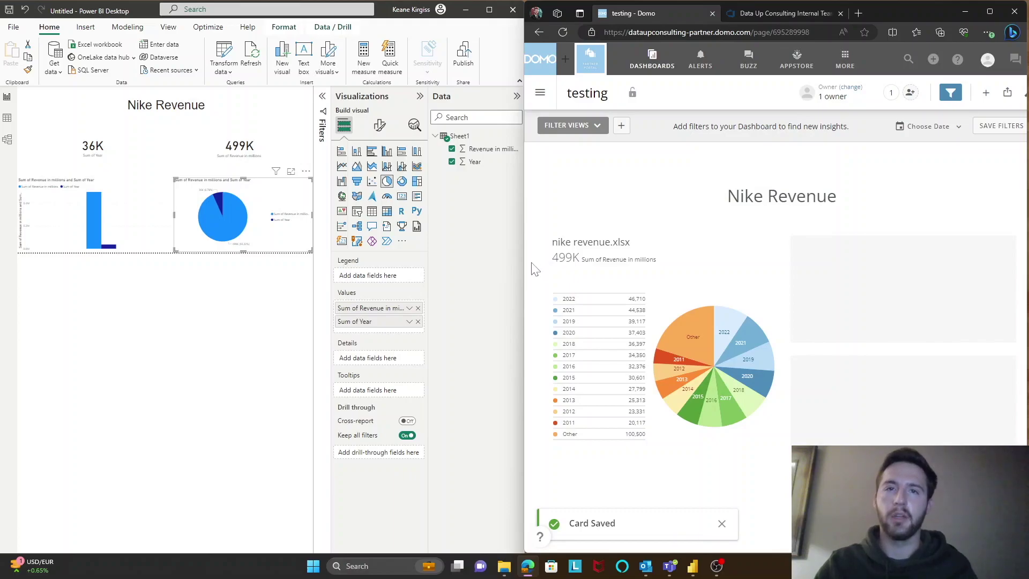
- Edit the testing dashboard's layout, add the existing PWW Netsuite card to the upper small tile, and make that tile taller
{"action": "mouse_move", "coordinate": [709, 382]}
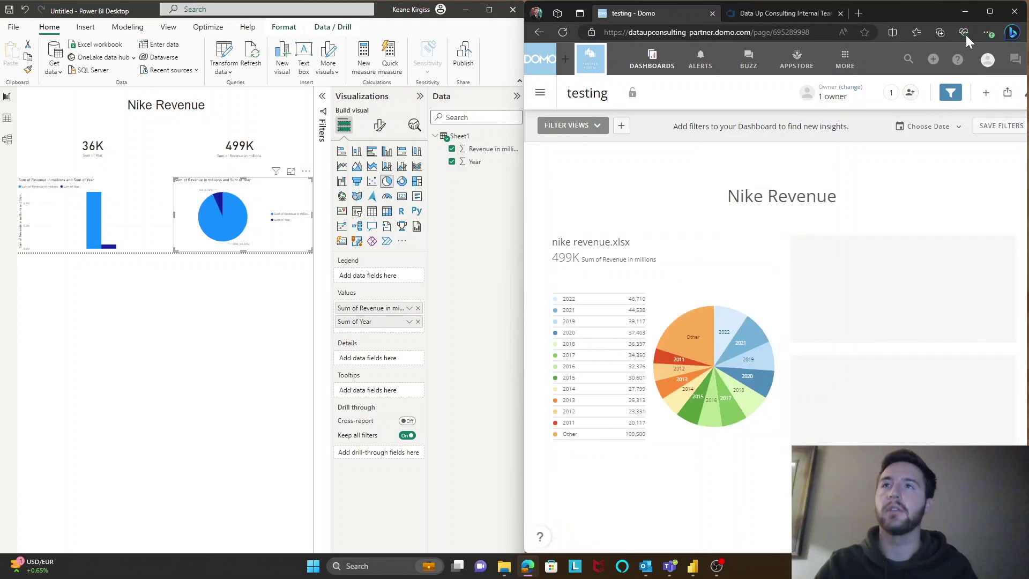
{"action": "left_click", "coordinate": [1024, 93]}
{"action": "left_click", "coordinate": [988, 122]}
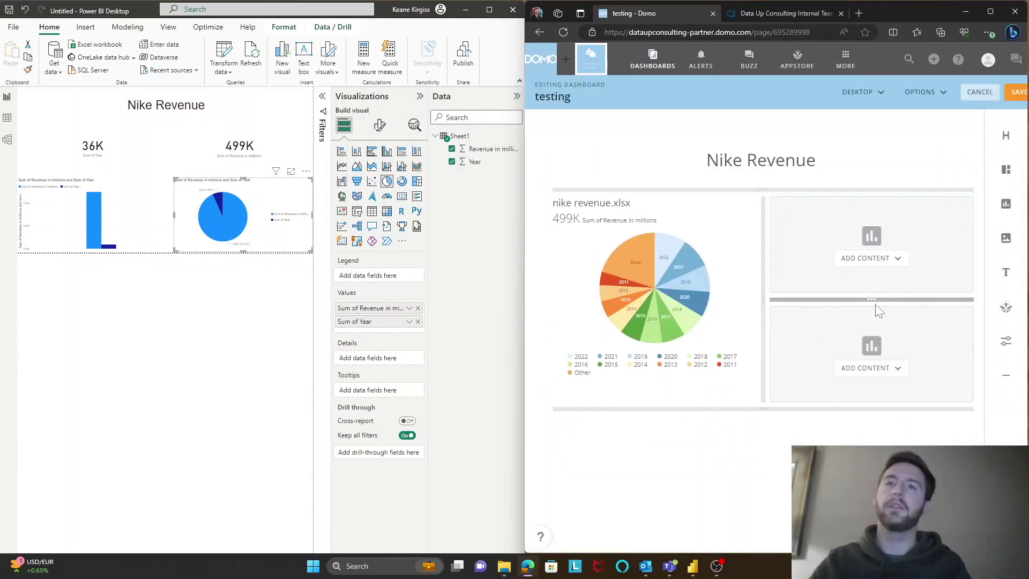
{"action": "left_click", "coordinate": [866, 259]}
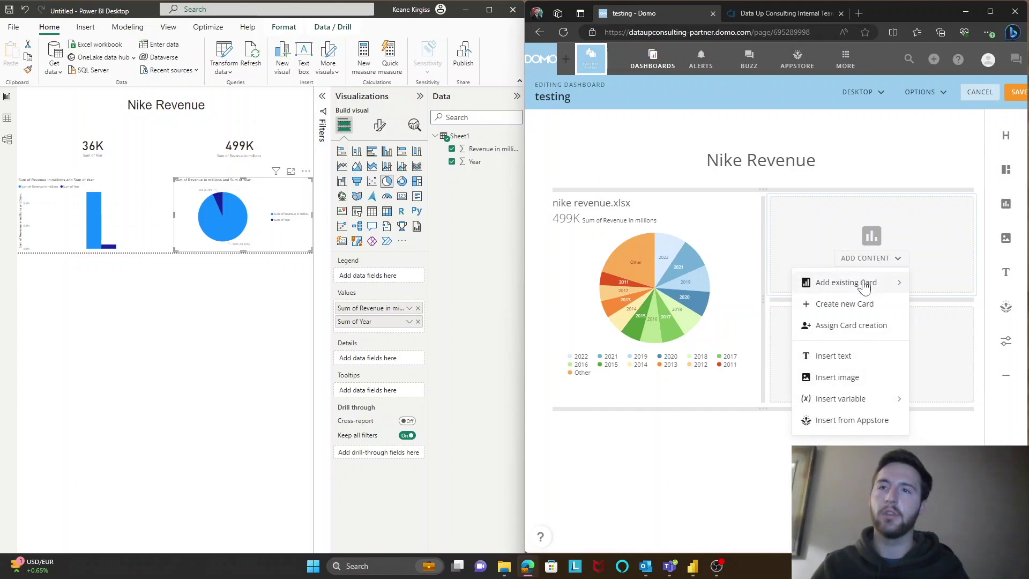
{"action": "left_click", "coordinate": [860, 286]}
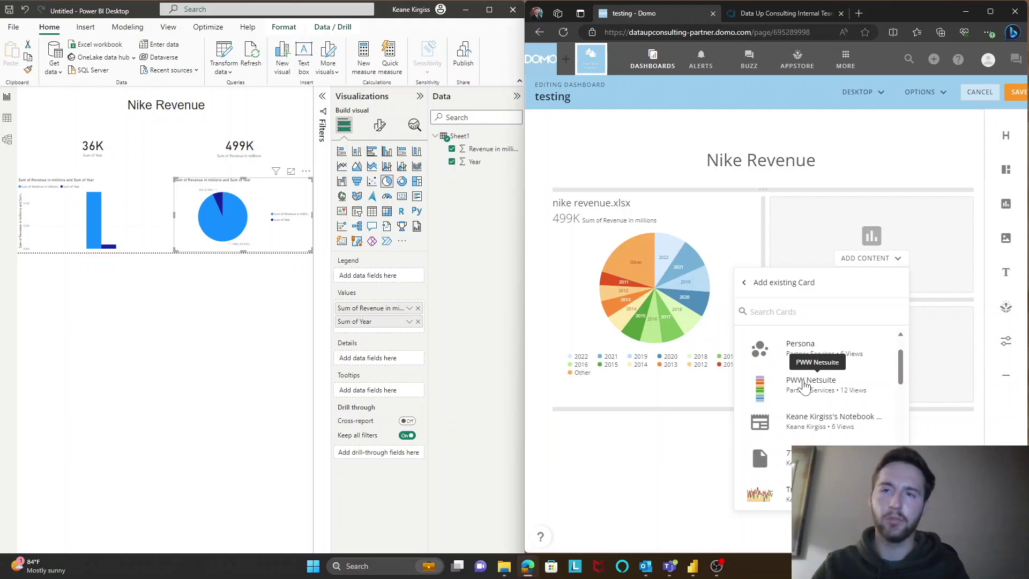
{"action": "left_click", "coordinate": [769, 394]}
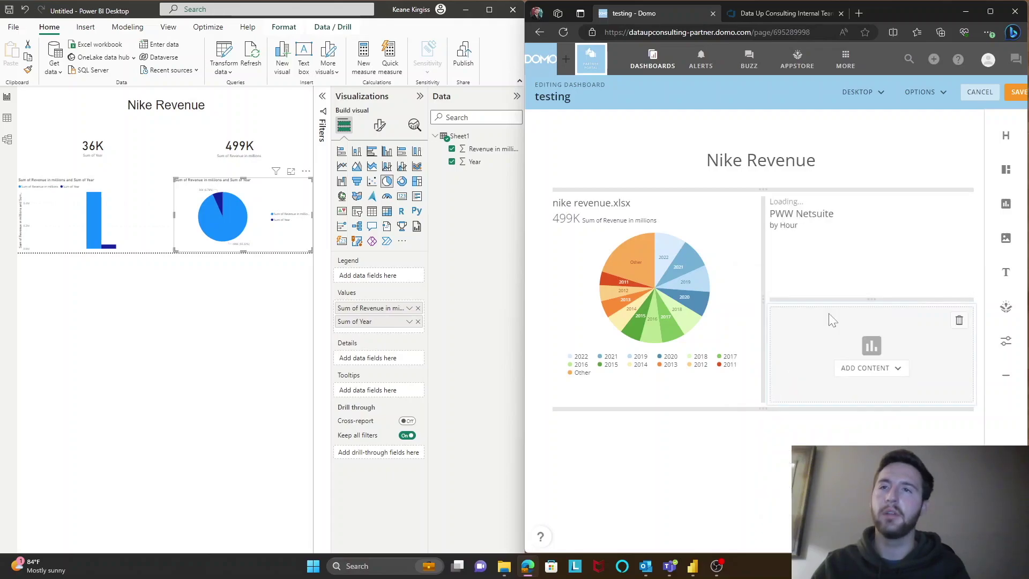
{"action": "left_click_drag", "start_coordinate": [829, 299], "coordinate": [829, 321]}
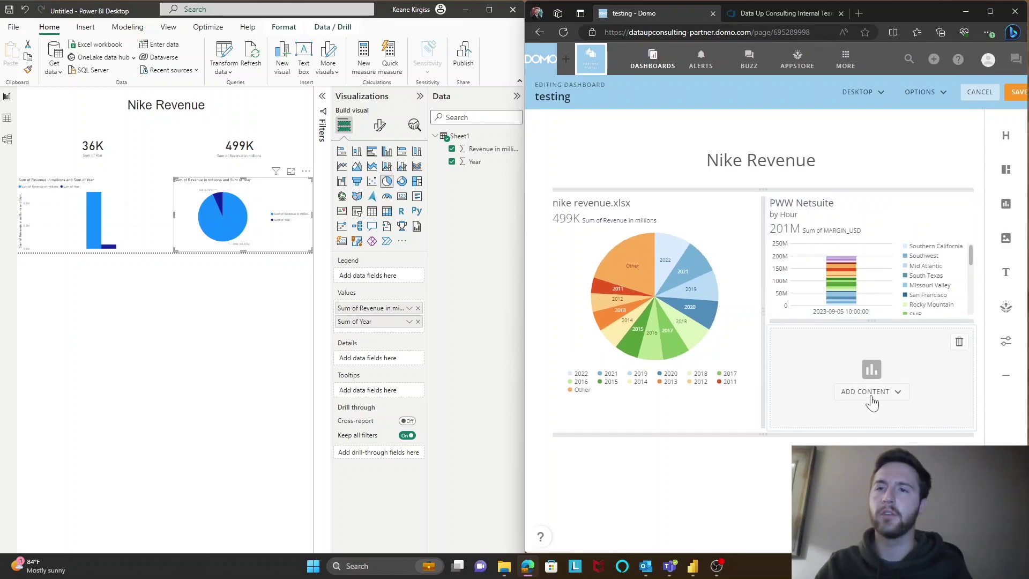
- Search existing cards for "netsuite", add the Quotas/Netsuite card to the lower small tile, and make that tile slightly taller
{"action": "left_click", "coordinate": [872, 401]}
{"action": "left_click", "coordinate": [837, 236]}
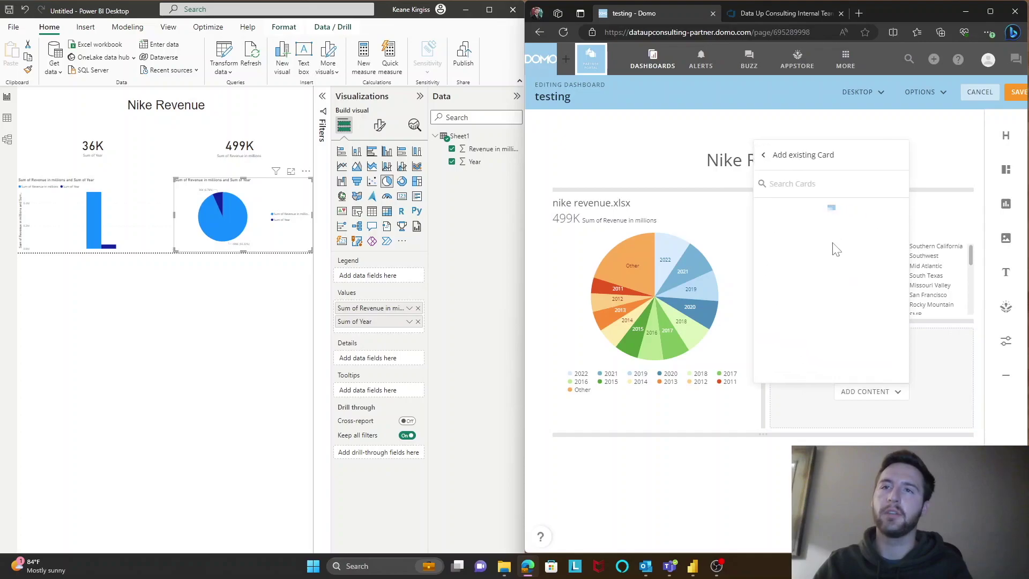
{"action": "scroll", "coordinate": [809, 297], "scroll_direction": "down", "scroll_amount": 5}
{"action": "scroll", "coordinate": [810, 298], "scroll_direction": "up", "scroll_amount": 5}
{"action": "scroll", "coordinate": [809, 298], "scroll_direction": "up", "scroll_amount": 1}
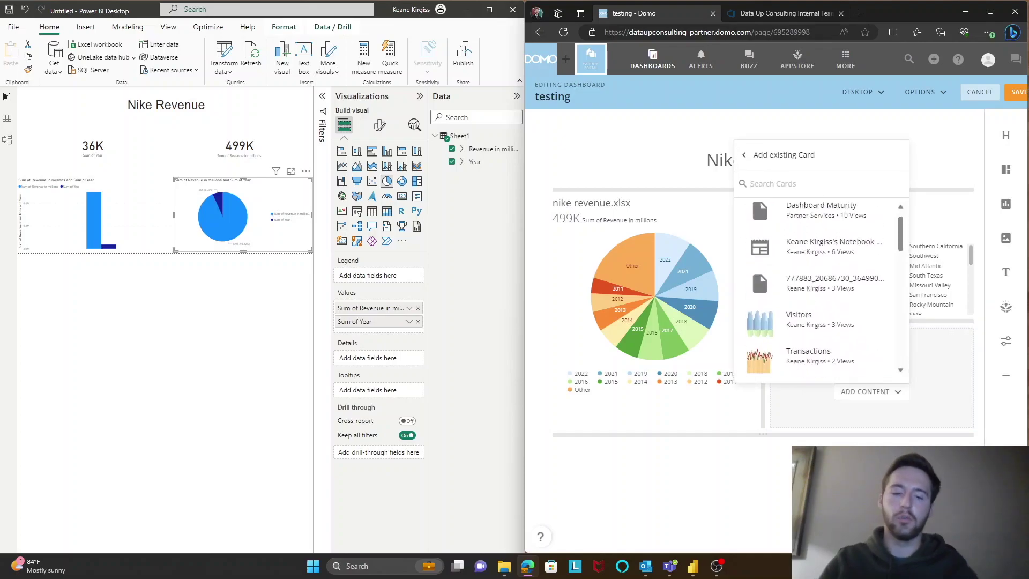
{"action": "type", "text": "netsuite"}
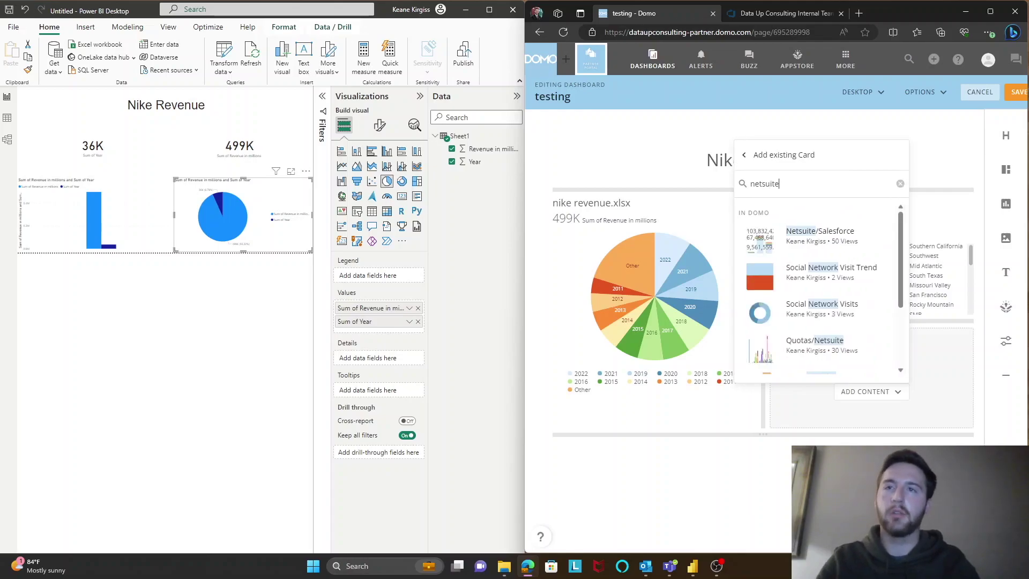
{"action": "scroll", "coordinate": [758, 344], "scroll_direction": "down", "scroll_amount": 1}
{"action": "scroll", "coordinate": [764, 256], "scroll_direction": "up", "scroll_amount": 1}
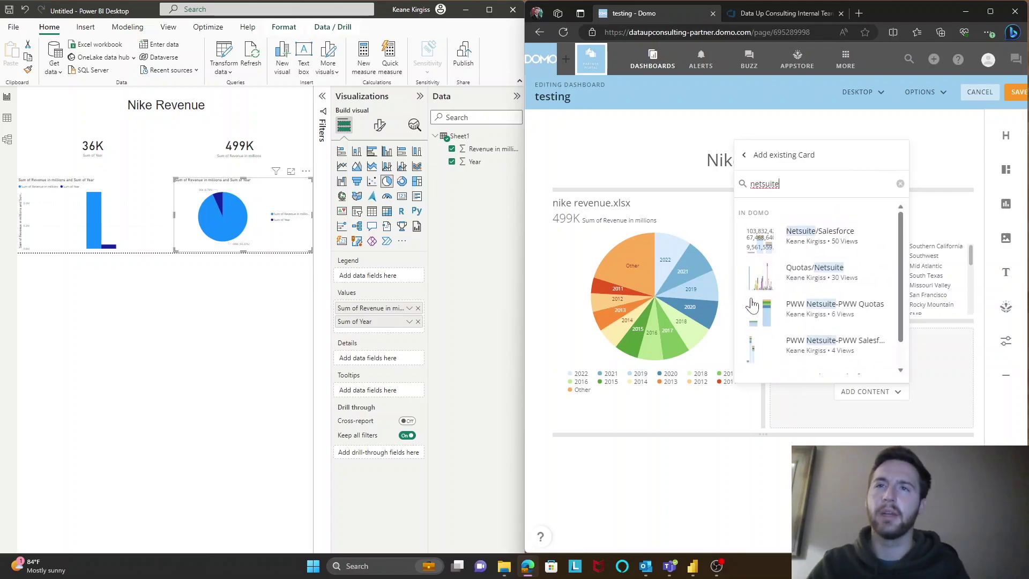
{"action": "left_click", "coordinate": [756, 284]}
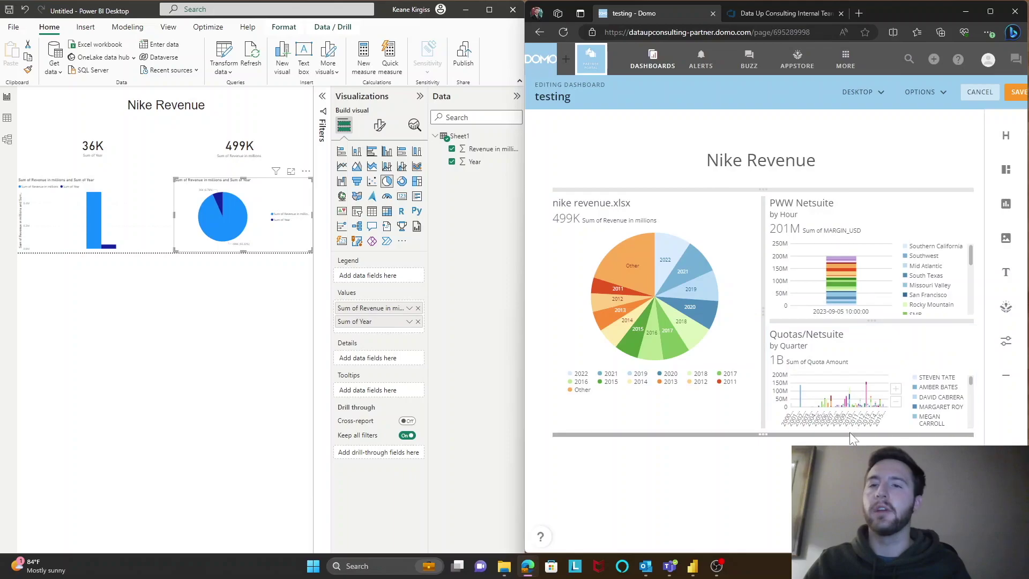
{"action": "left_click_drag", "start_coordinate": [849, 435], "coordinate": [849, 447]}
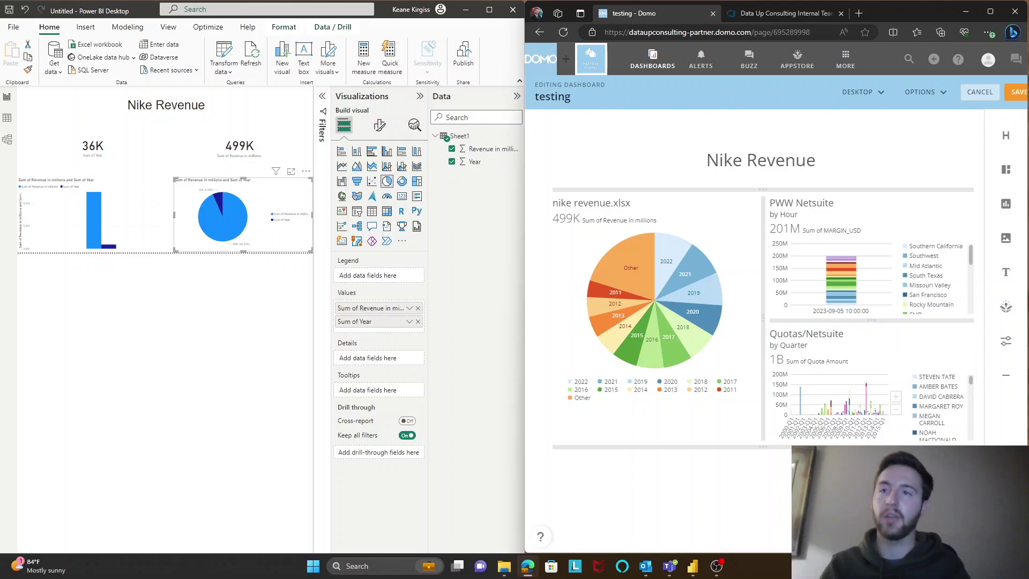
- Open the PWW Netsuite card for editing, saving the dashboard changes, and save the card back to the dashboard
{"action": "left_click", "coordinate": [922, 210]}
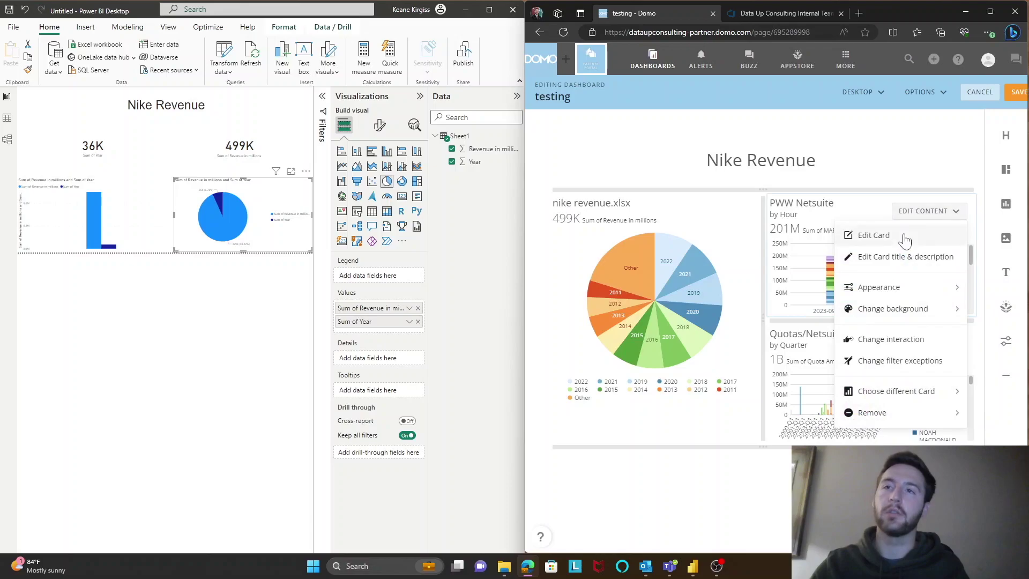
{"action": "left_click", "coordinate": [905, 235]}
{"action": "left_click", "coordinate": [881, 335]}
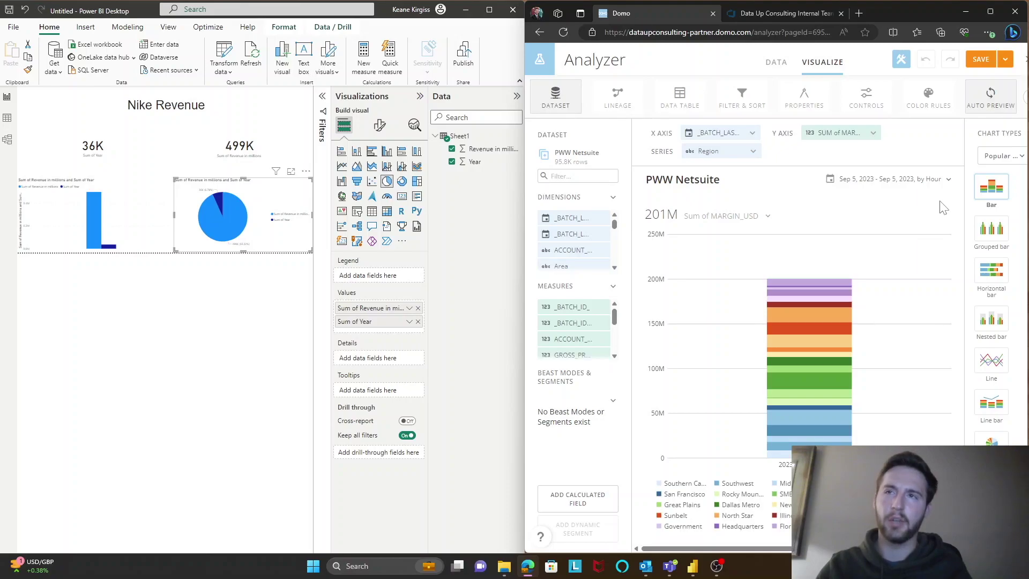
{"action": "left_click", "coordinate": [981, 59]}
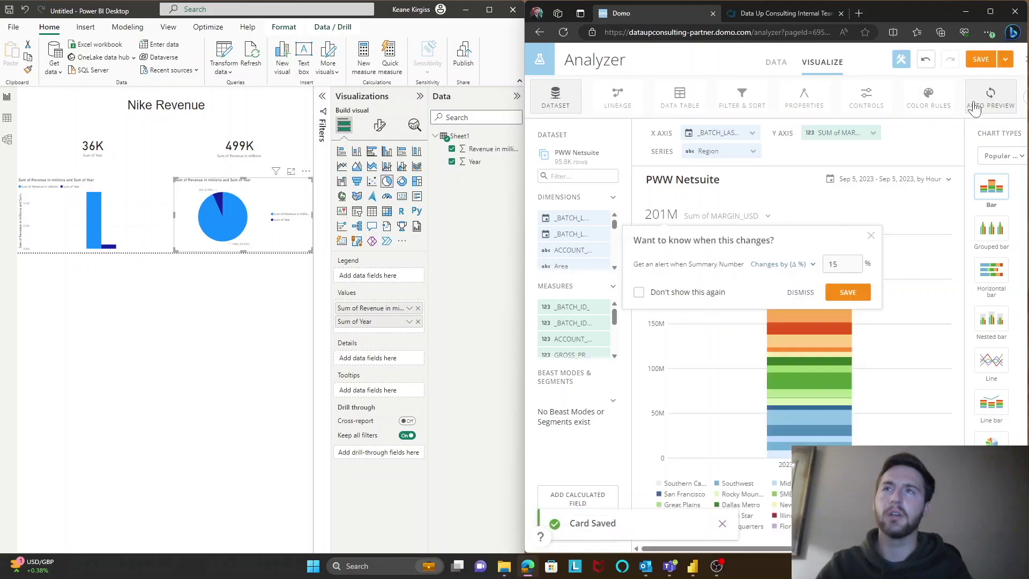
{"action": "left_click", "coordinate": [1023, 67]}
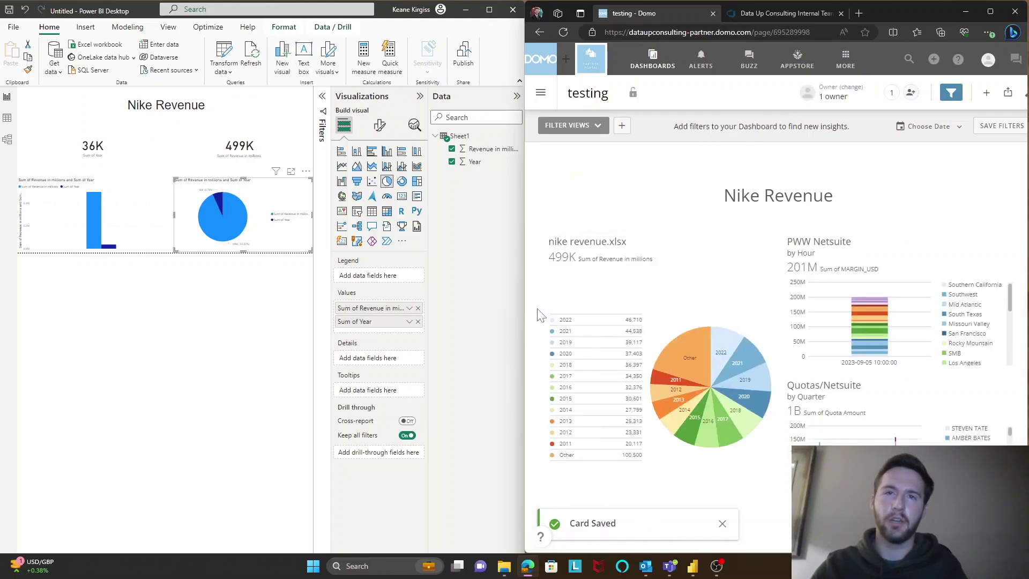
{"action": "mouse_move", "coordinate": [748, 345]}
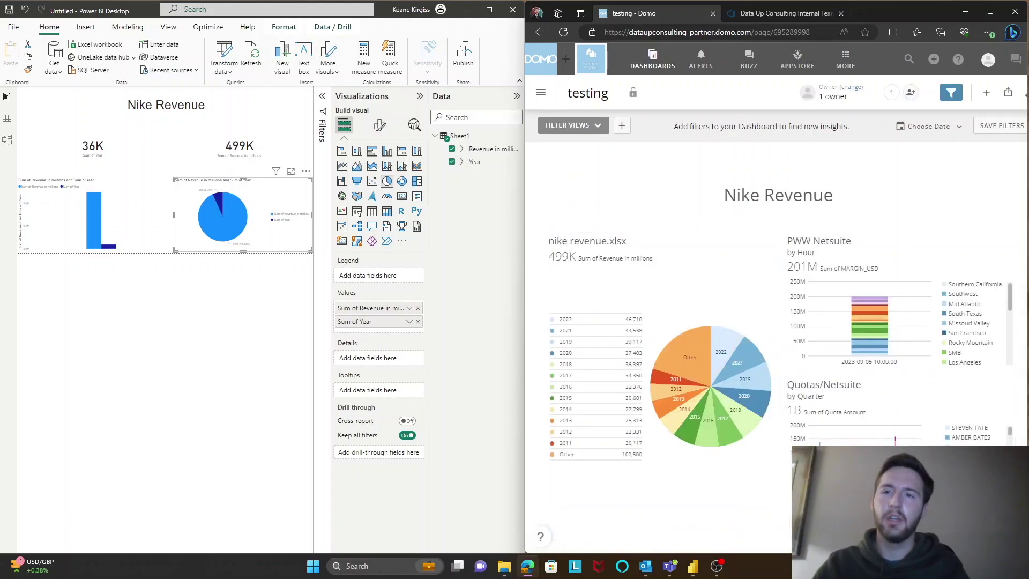